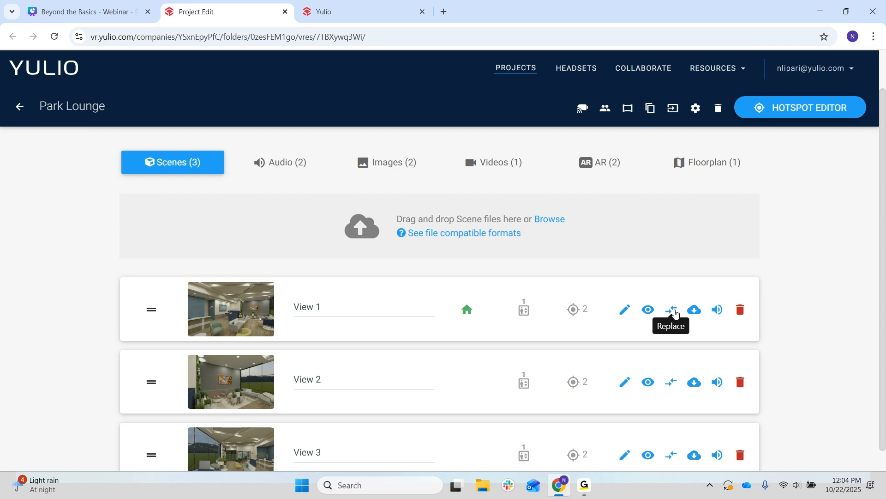
# Step: Review the scene replacement options for View 1 and leave without replacing the scene
pyautogui.click(674, 311)
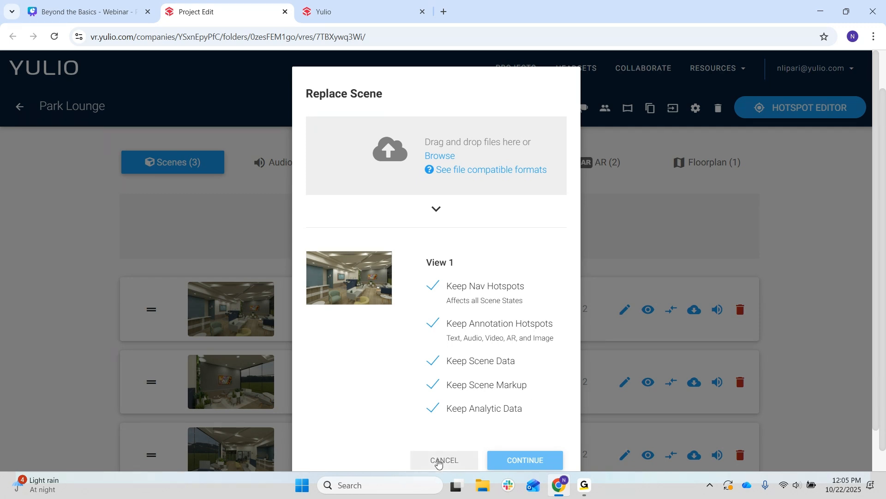
pyautogui.click(439, 461)
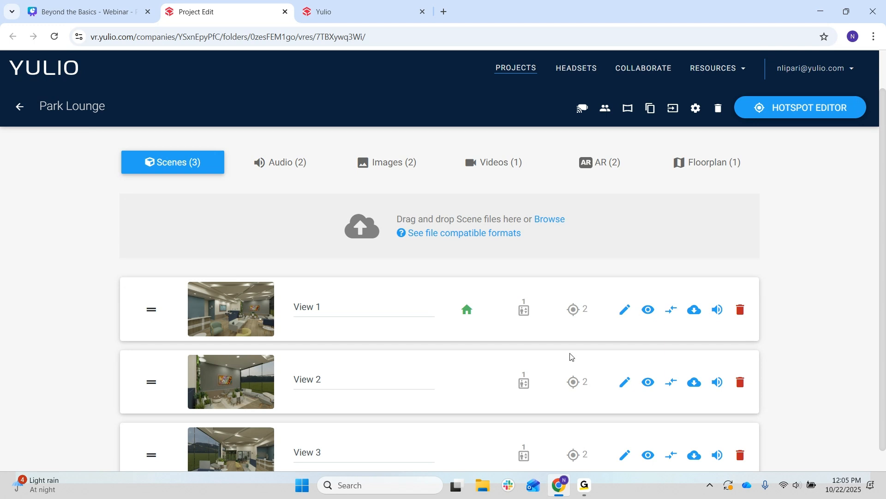
# Step: View the Park Lounge project's AR models and review its duplication dialog without making a copy
pyautogui.click(609, 164)
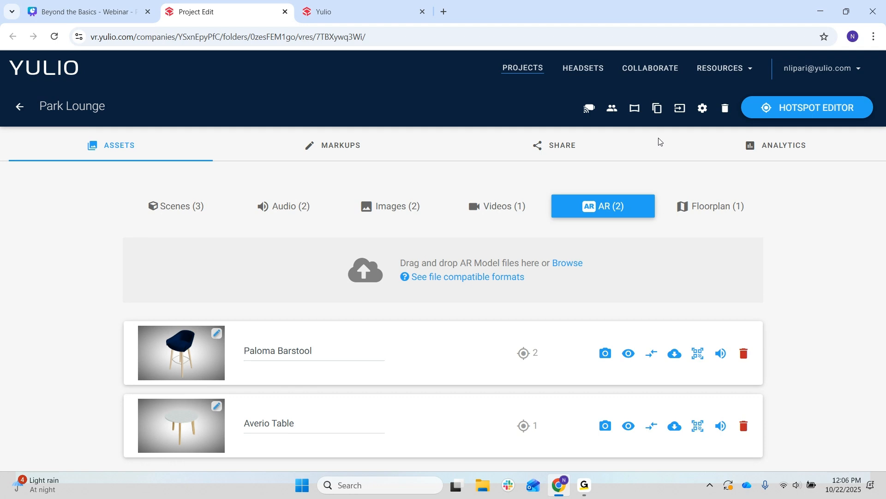
pyautogui.click(658, 109)
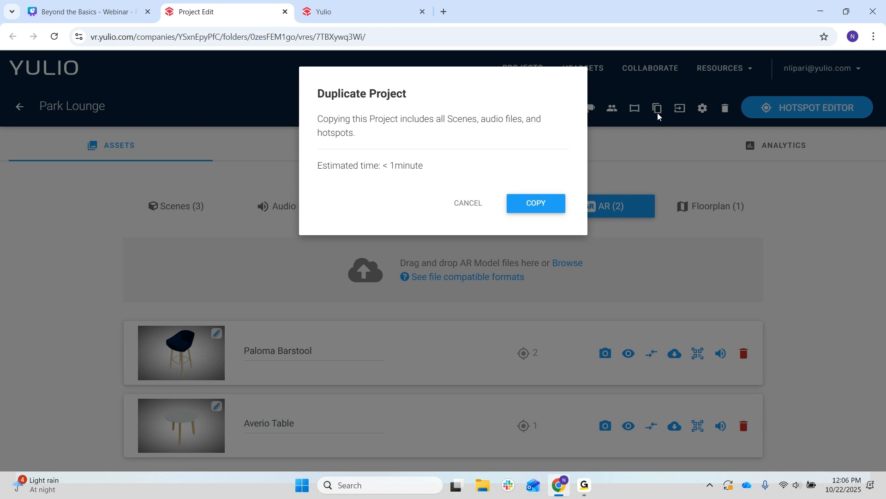
pyautogui.click(468, 205)
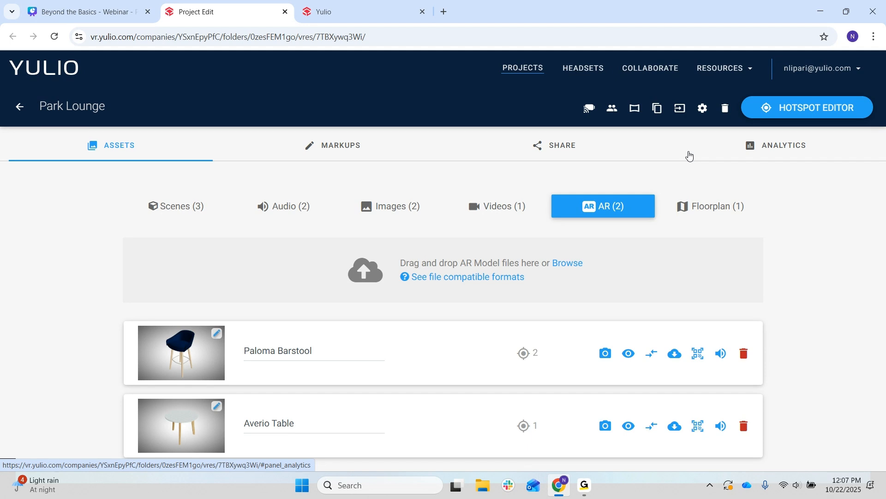
# Step: Look through the assets of the Office Space - Scene Options and Office Space - 1 Scene projects in the current folder
pyautogui.click(19, 111)
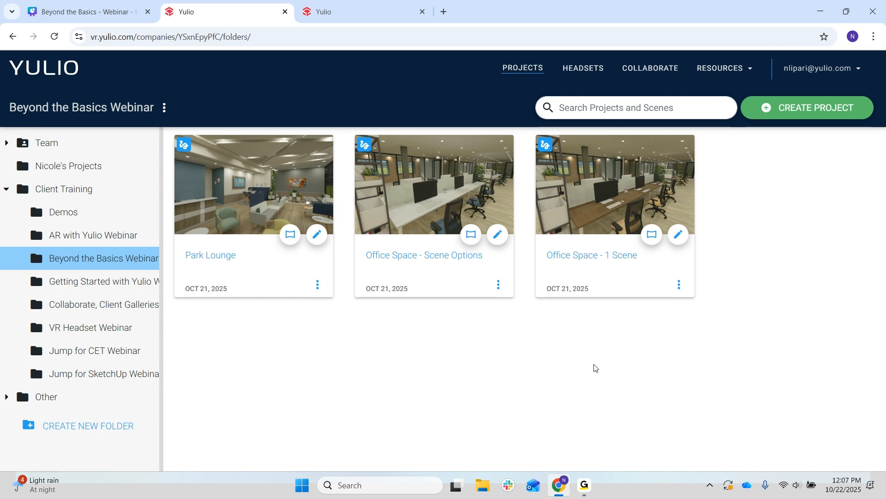
pyautogui.click(420, 255)
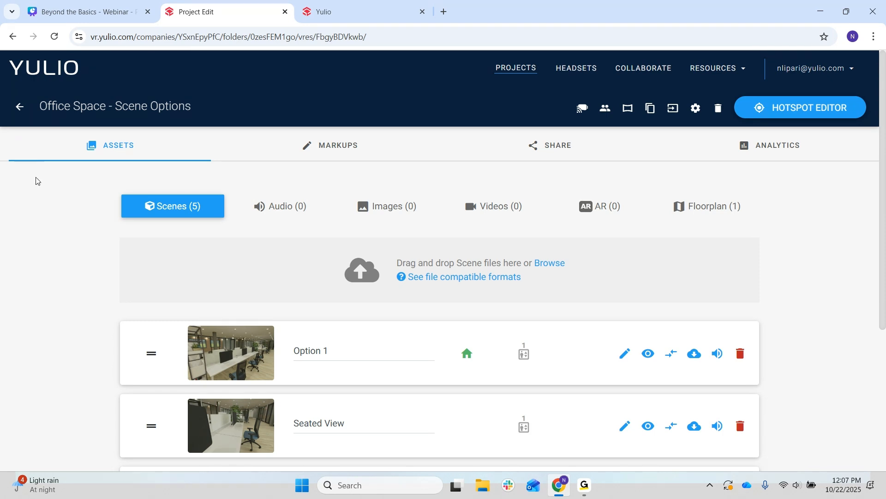
pyautogui.click(20, 107)
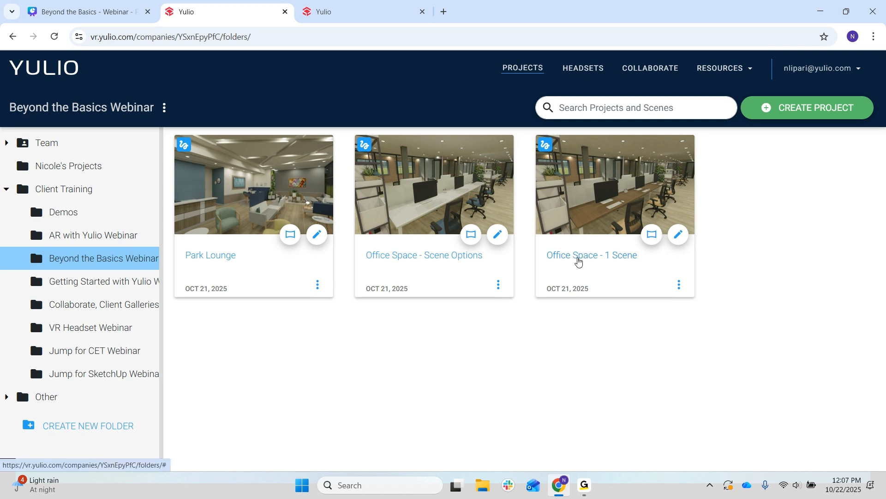
pyautogui.click(578, 258)
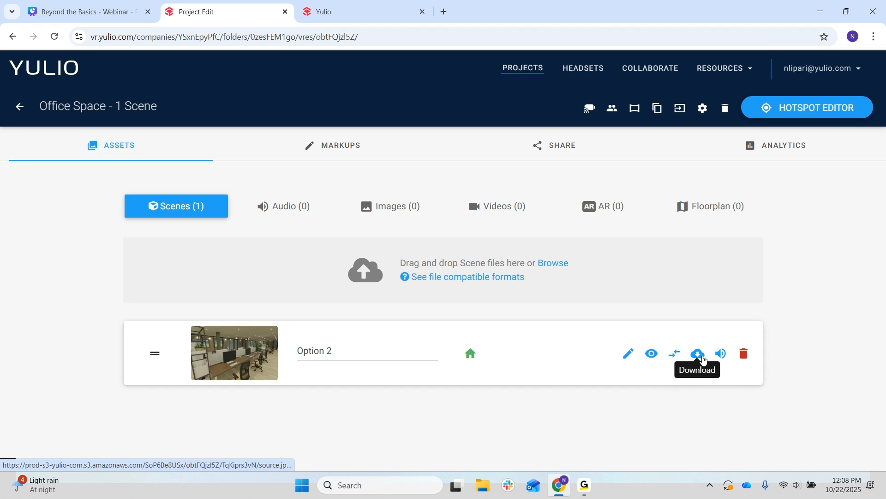
# Step: In the Office Space - Scene Options project, combine the Option 2 scene with Option 1 into a scene options group
pyautogui.click(19, 106)
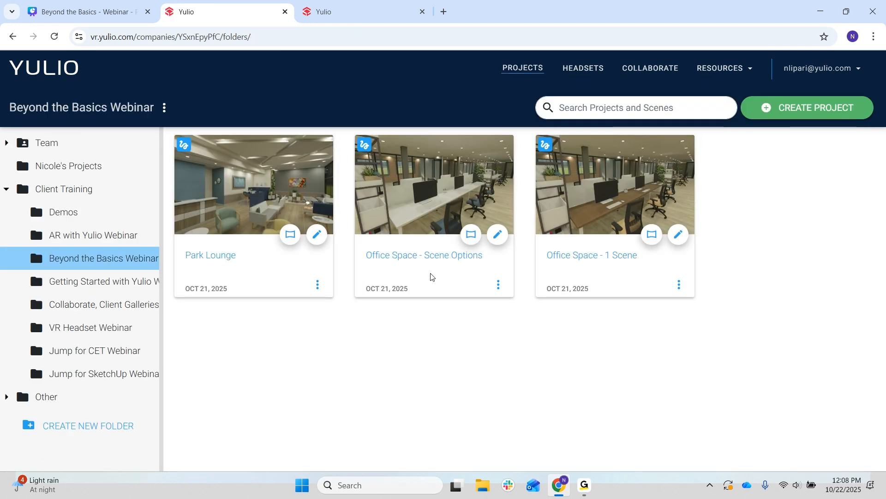
pyautogui.click(423, 255)
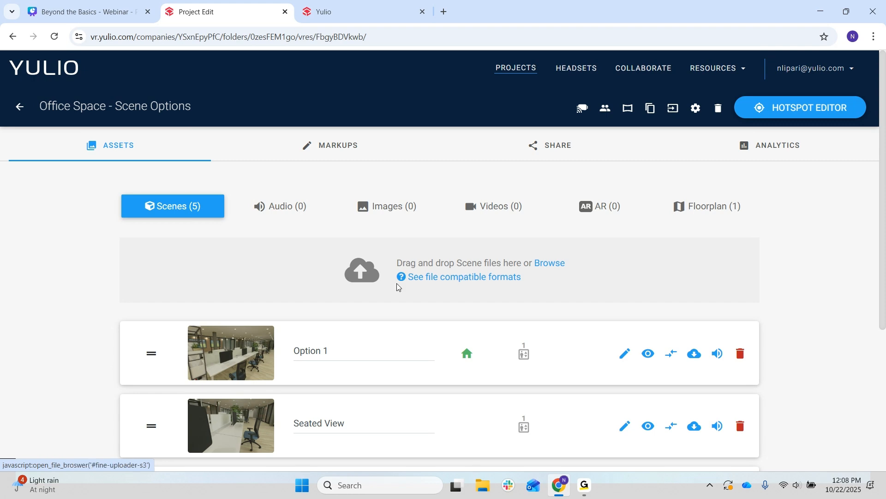
pyautogui.scroll(-5, 445, 267)
pyautogui.scroll(3, 444, 267)
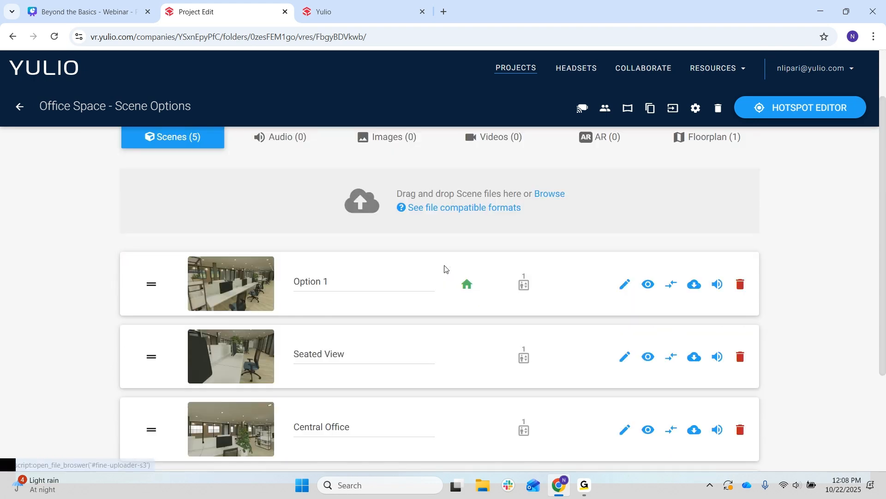
pyautogui.scroll(-3, 444, 269)
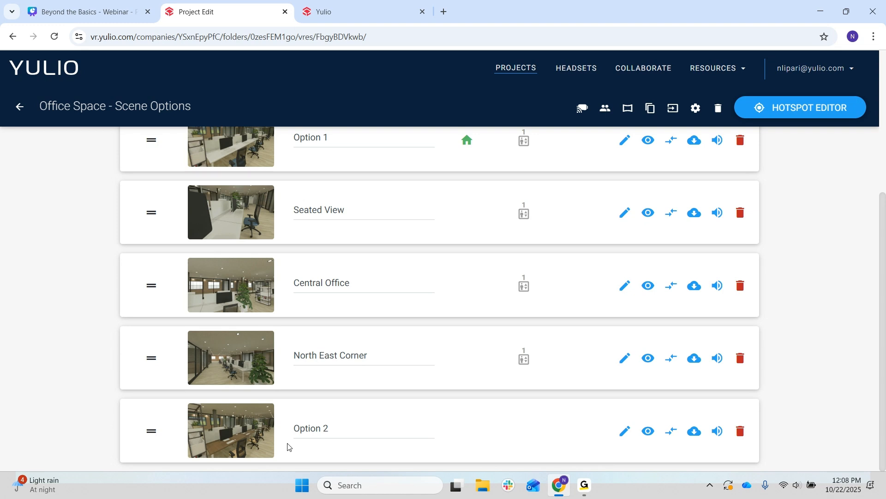
pyautogui.scroll(4, 289, 446)
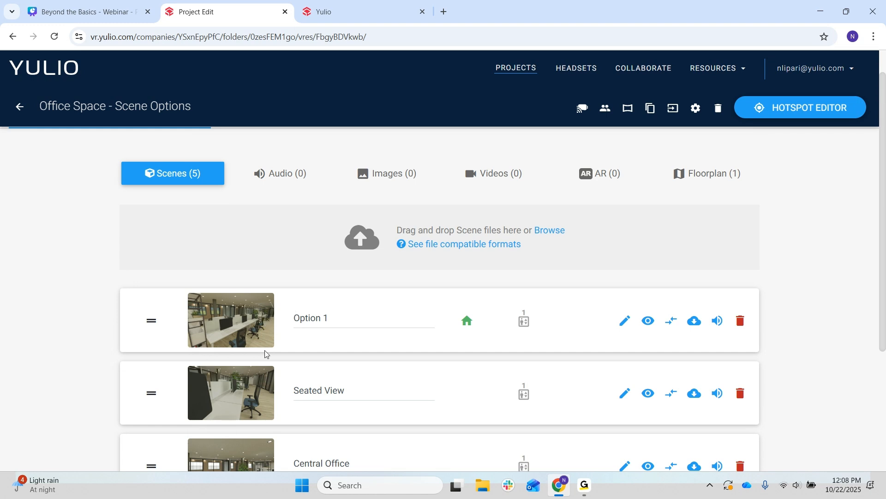
pyautogui.scroll(-4, 221, 289)
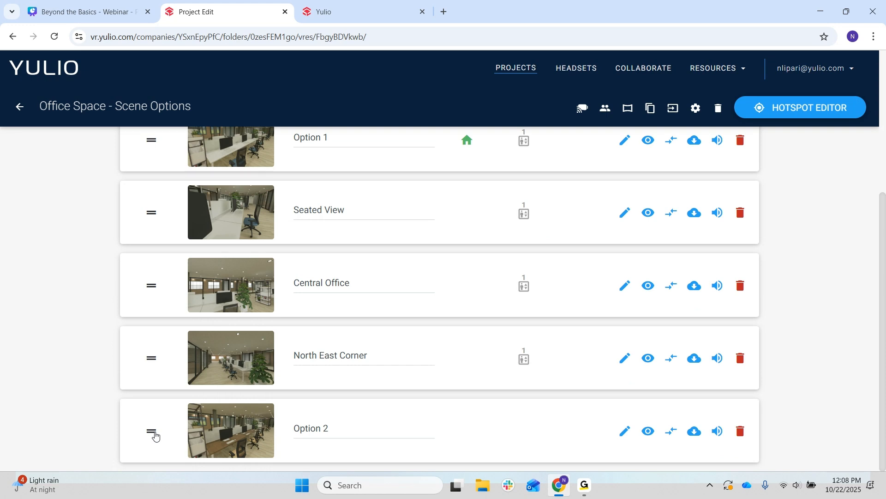
pyautogui.moveTo(155, 435); pyautogui.dragTo(263, 177)
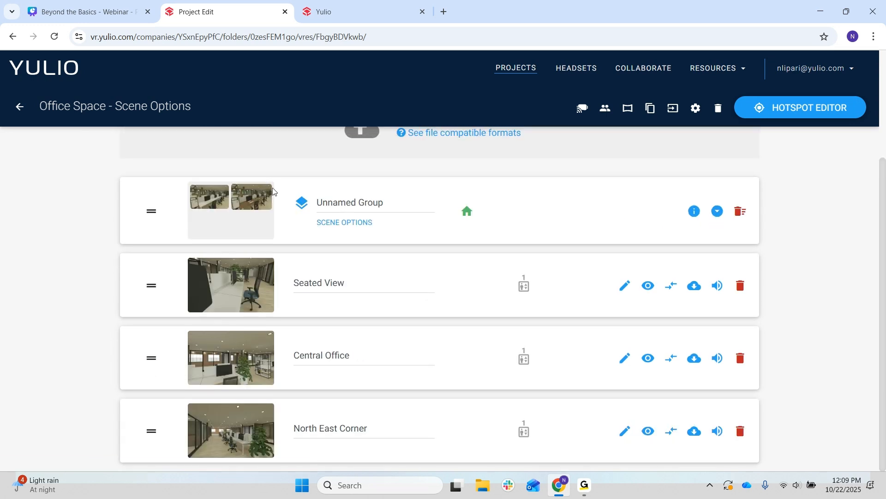
# Step: Rename the unnamed scene group as Welcome Area and check the scenes it contains
pyautogui.click(349, 198)
pyautogui.moveTo(386, 200); pyautogui.dragTo(296, 194)
pyautogui.press('BackSpace')
pyautogui.write('Welcome Area')
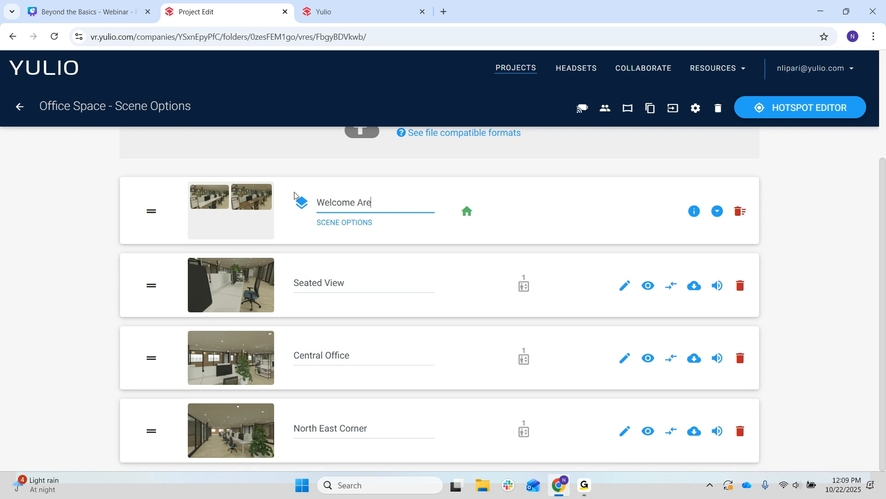
pyautogui.click(718, 213)
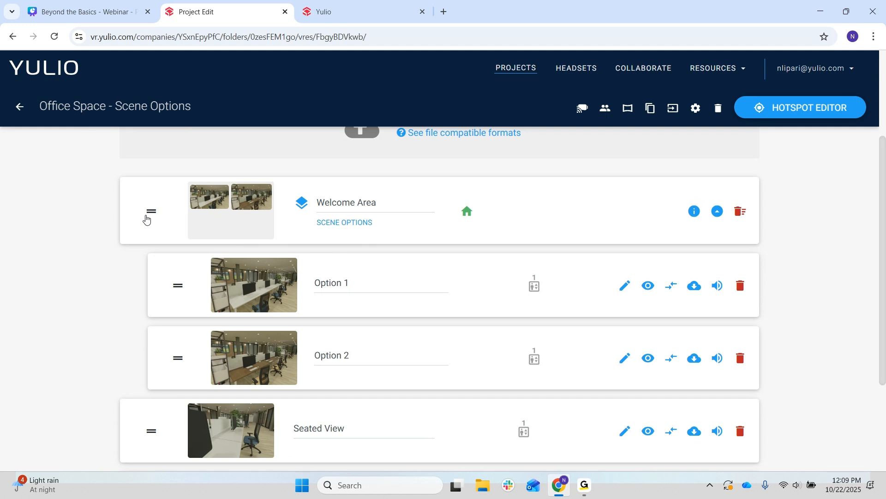
pyautogui.click(717, 211)
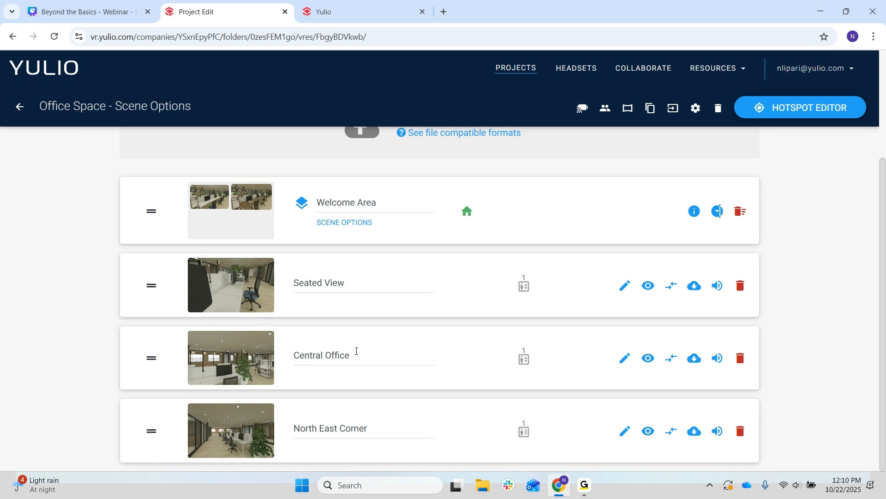
# Step: Preview the project in 360, compare Option 1 and Option 2 of the Welcome Area from several angles, and close the preview
pyautogui.scroll(2, 357, 351)
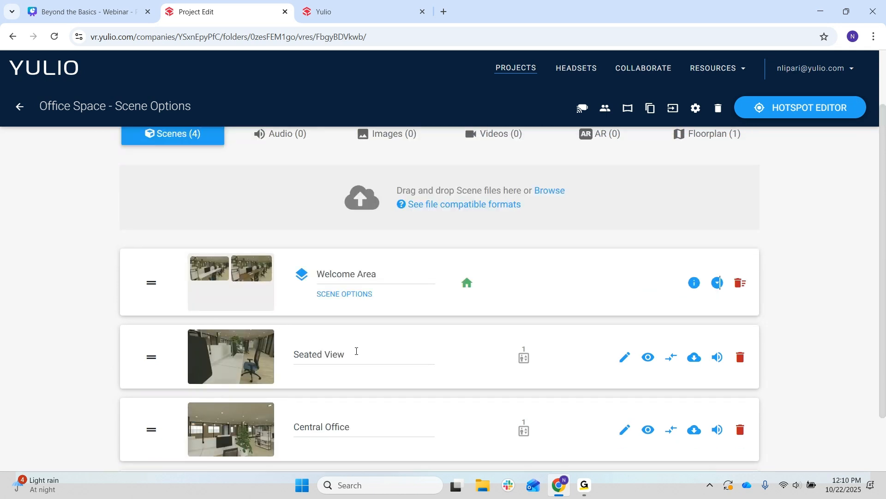
pyautogui.scroll(2, 526, 164)
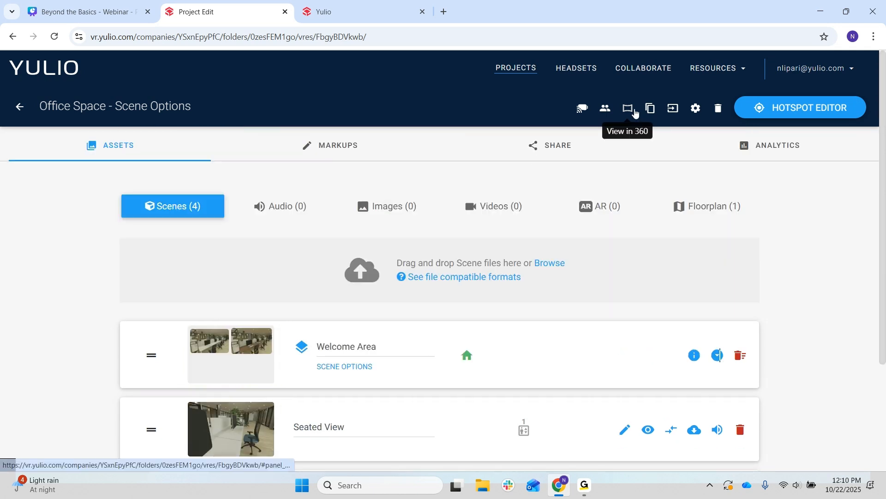
pyautogui.click(628, 109)
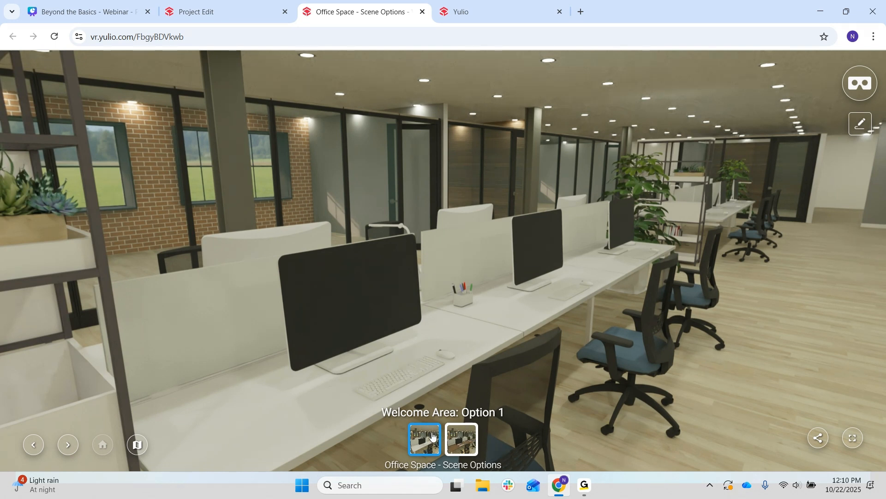
pyautogui.moveTo(383, 378); pyautogui.dragTo(622, 229)
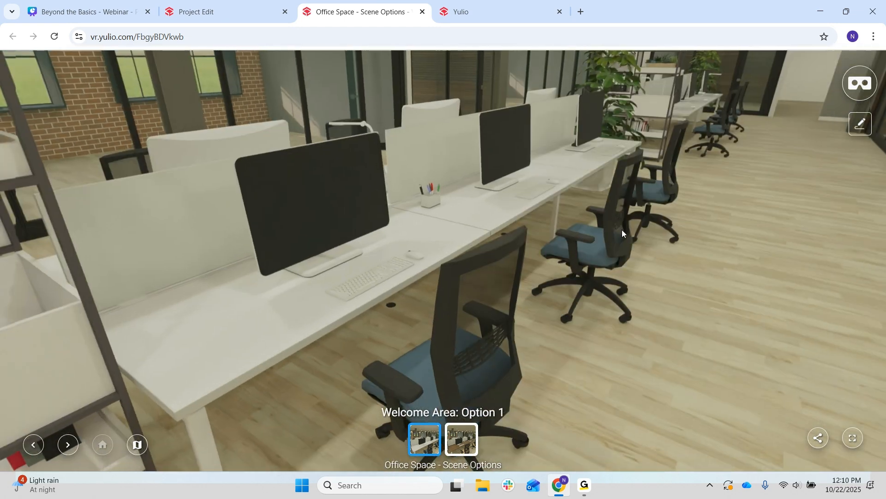
pyautogui.click(464, 439)
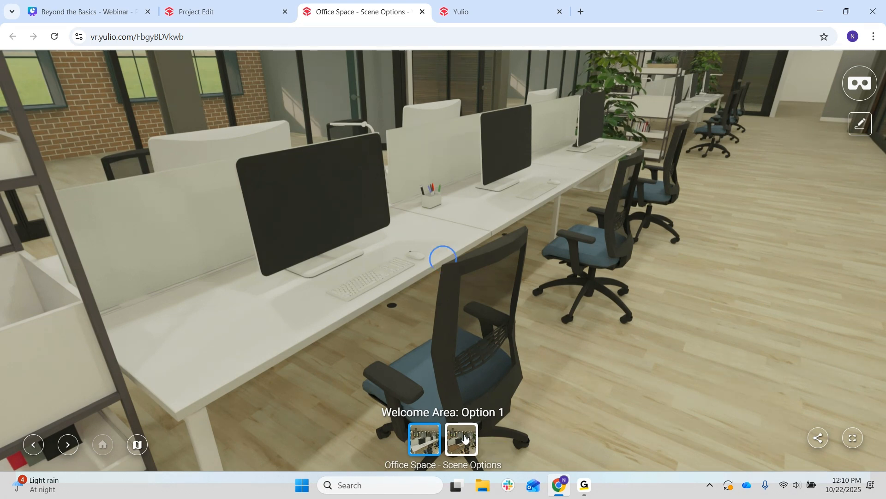
pyautogui.moveTo(603, 344); pyautogui.dragTo(736, 333)
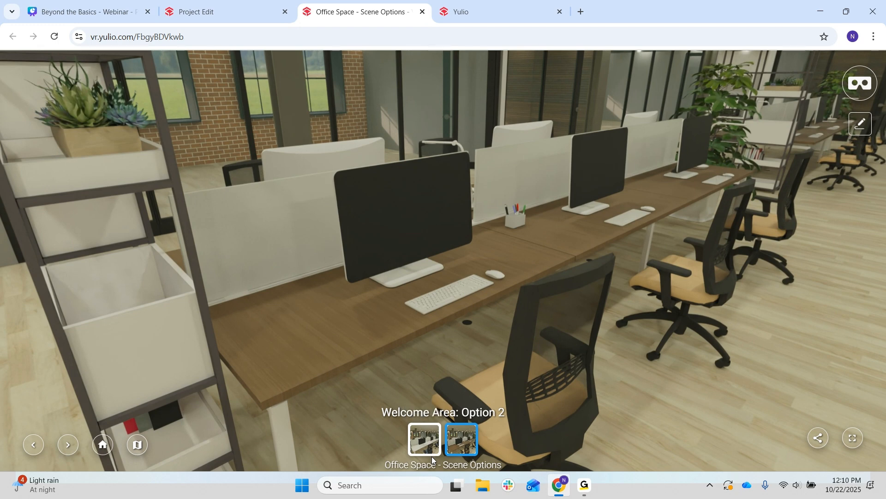
pyautogui.click(432, 437)
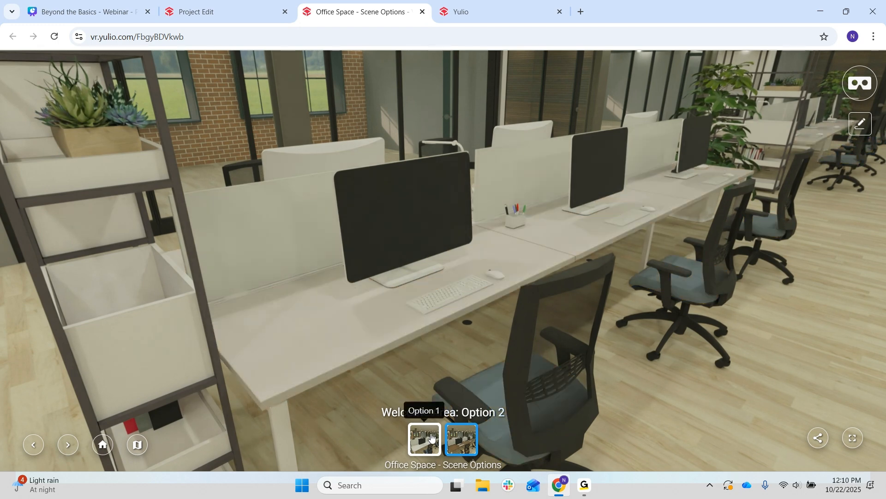
pyautogui.moveTo(649, 350); pyautogui.dragTo(570, 320)
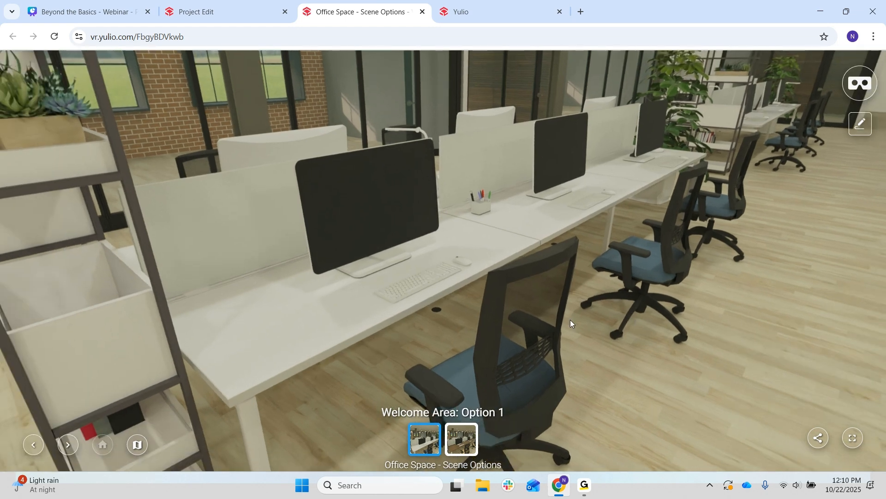
pyautogui.click(461, 434)
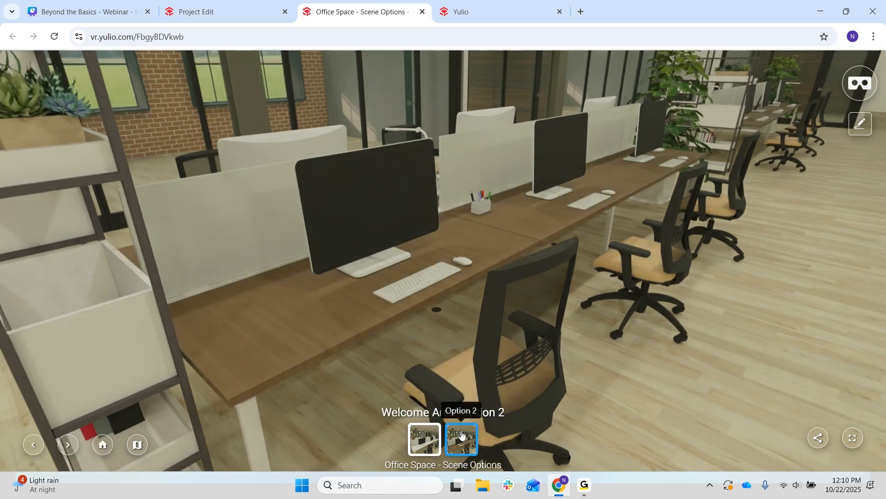
pyautogui.moveTo(463, 263); pyautogui.dragTo(389, 345)
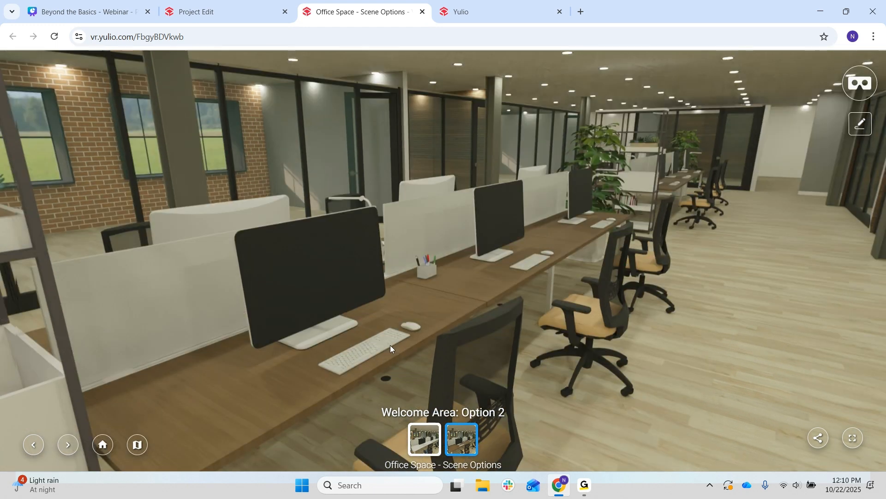
pyautogui.click(423, 12)
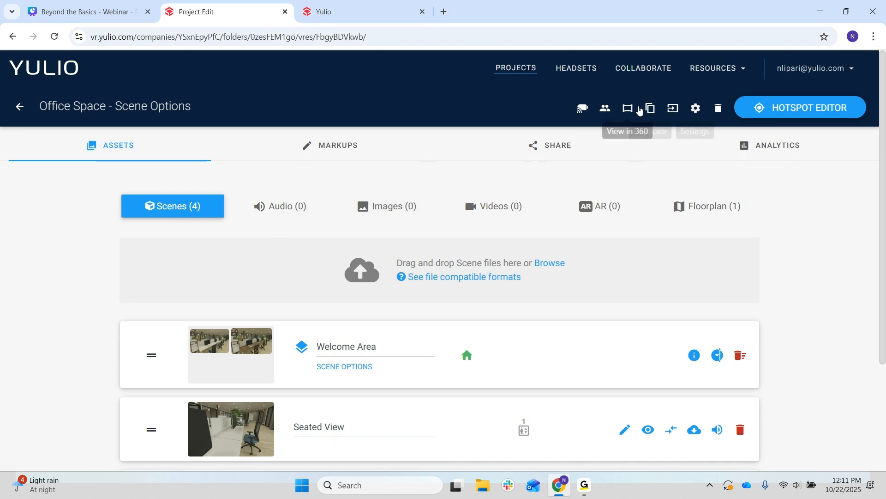
# Step: Review the view permission and Allow Project Markup options in the project's settings
pyautogui.click(696, 109)
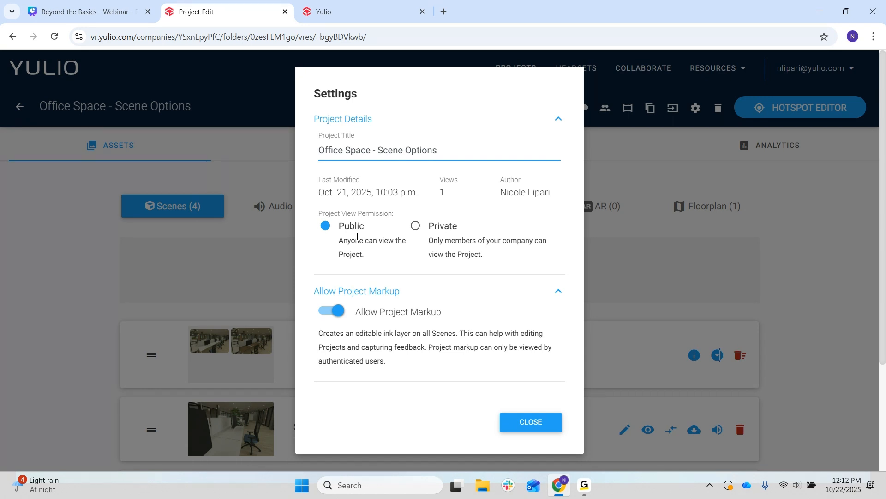
pyautogui.click(417, 232)
pyautogui.click(325, 226)
pyautogui.scroll(-1, 398, 270)
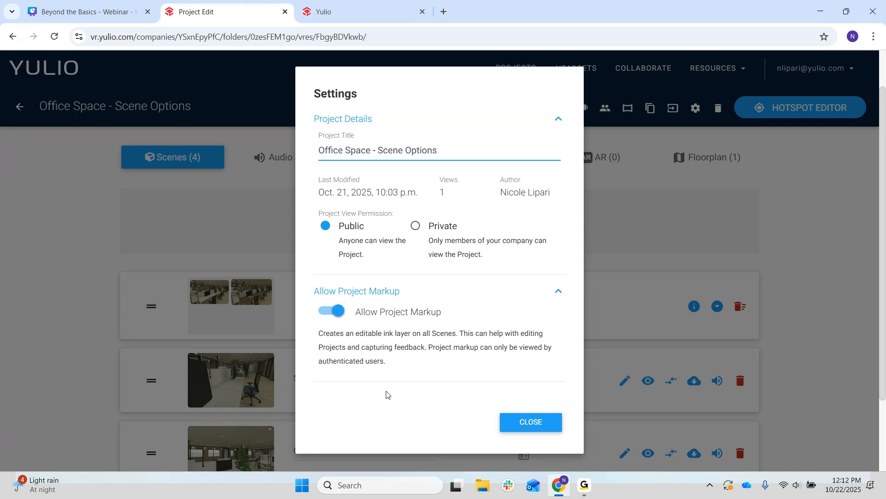
pyautogui.click(337, 315)
pyautogui.click(337, 315)
pyautogui.click(532, 422)
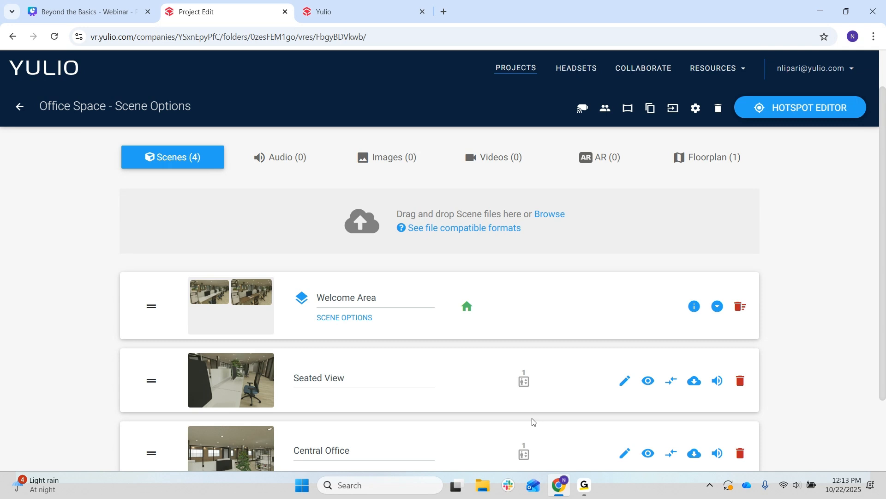
# Step: Open the Client Galleries page from the site's resources
pyautogui.click(742, 73)
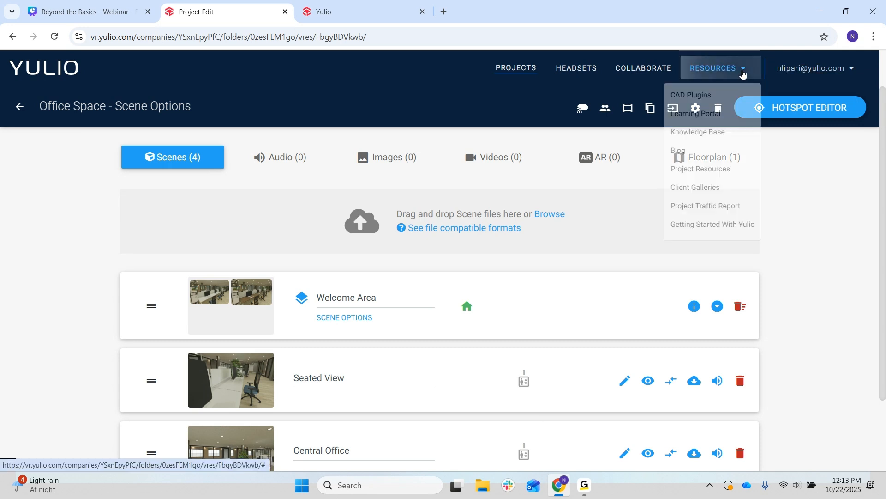
pyautogui.click(729, 189)
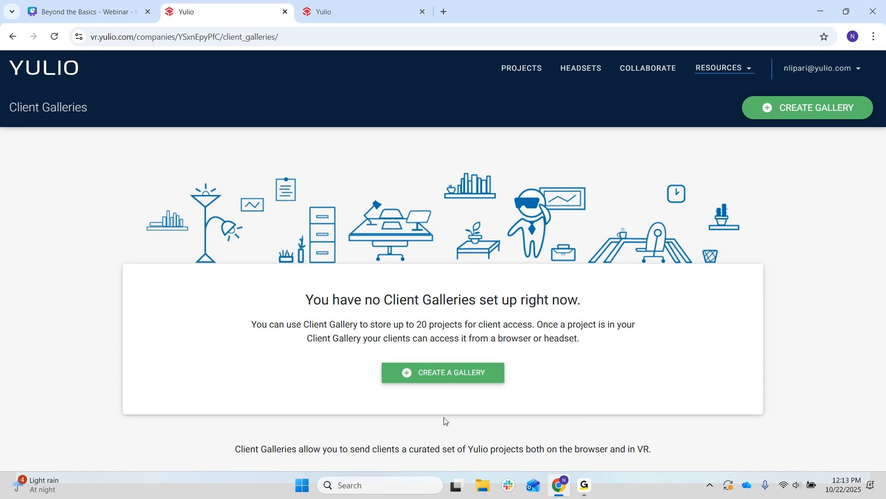
# Step: Start a new client gallery of the individual type to bring up its client information form
pyautogui.click(444, 378)
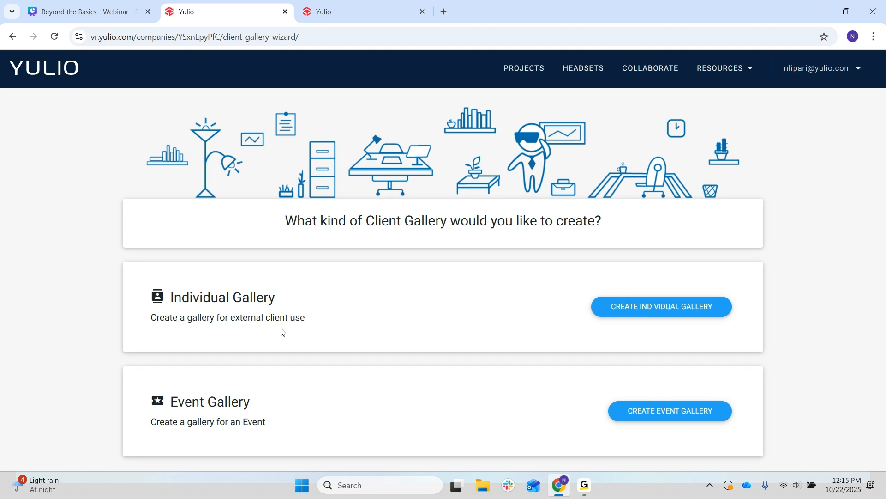
pyautogui.click(653, 308)
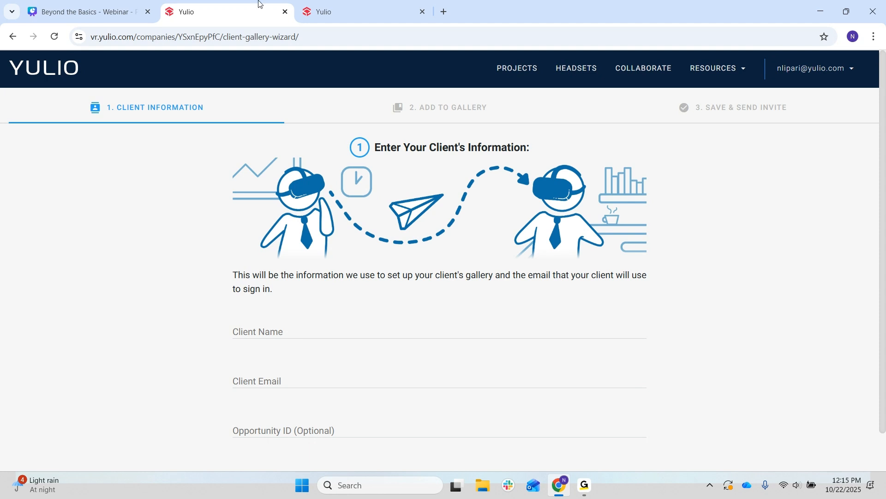
# Step: Switch to the Canva presentation, show the Client Gallery Example slide, and return to the Yulio gallery form
pyautogui.click(83, 12)
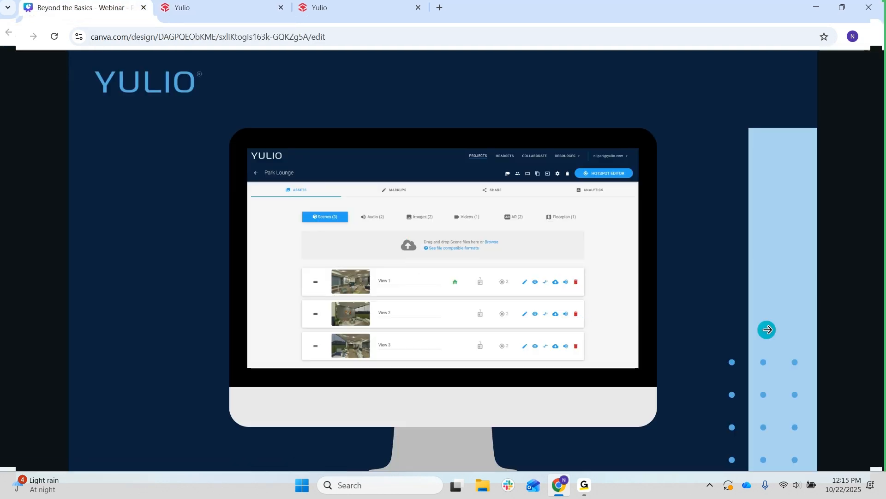
pyautogui.click(767, 329)
pyautogui.click(767, 330)
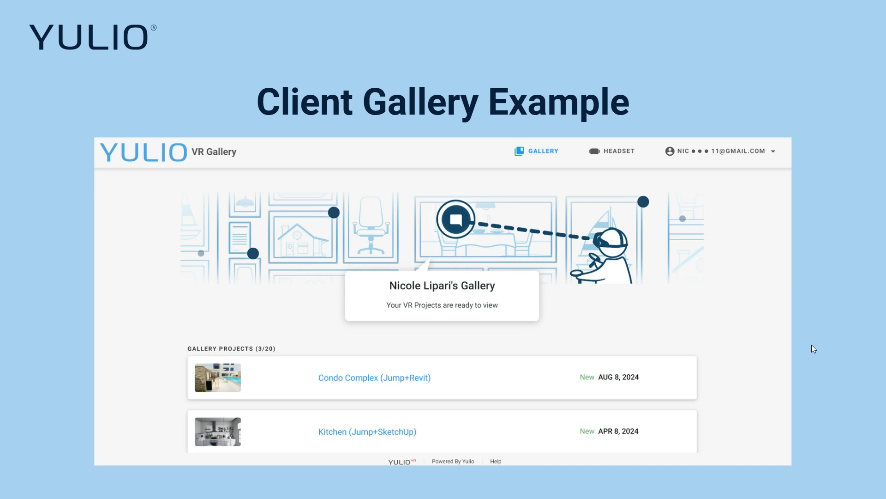
pyautogui.press('Escape')
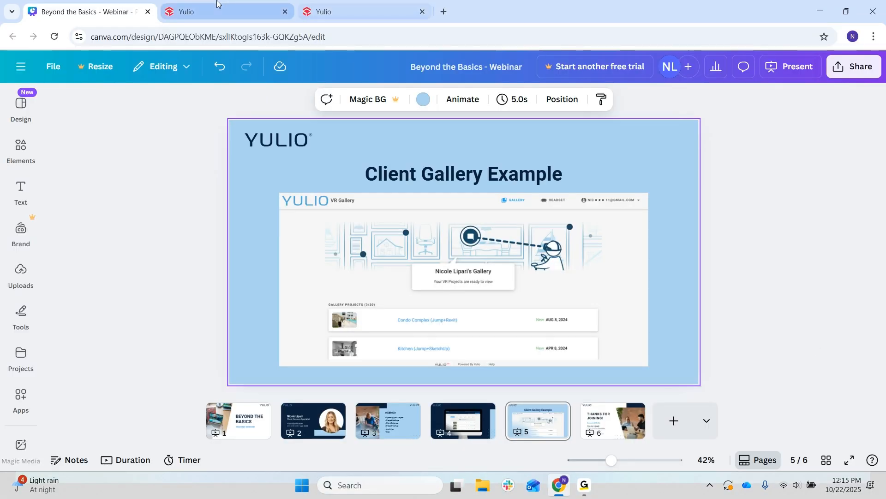
pyautogui.click(218, 9)
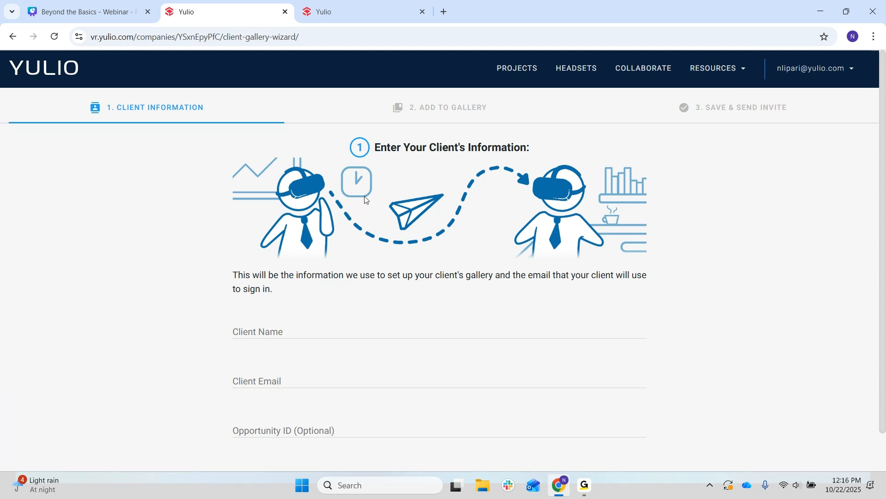
# Step: Start a collaboration session with the Park Lounge project from the Beyond the Basics Webinar folder in Client Training
pyautogui.click(639, 69)
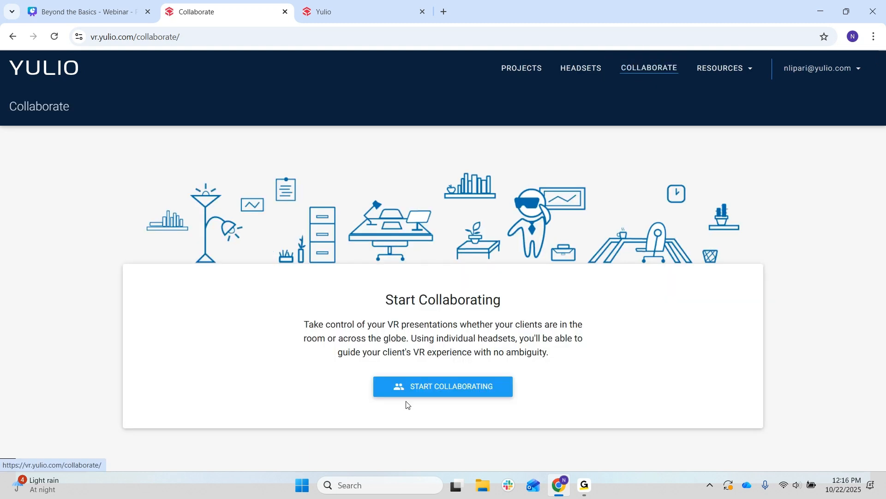
pyautogui.click(447, 396)
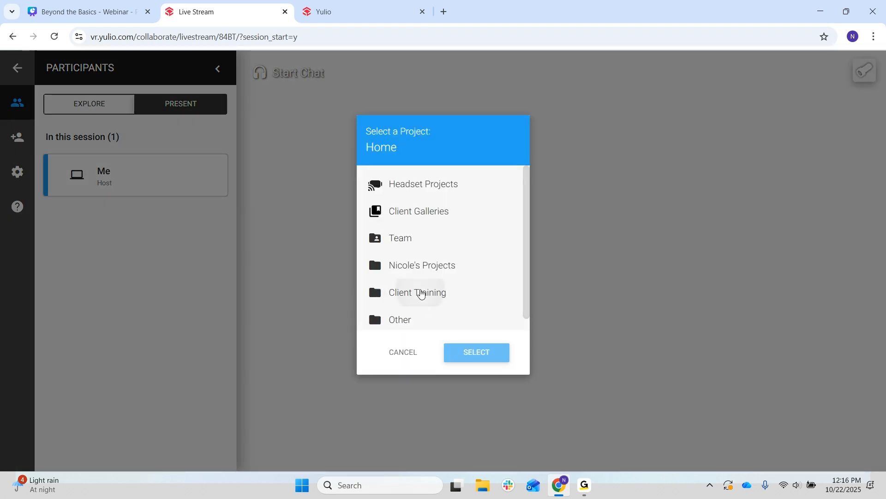
pyautogui.click(421, 293)
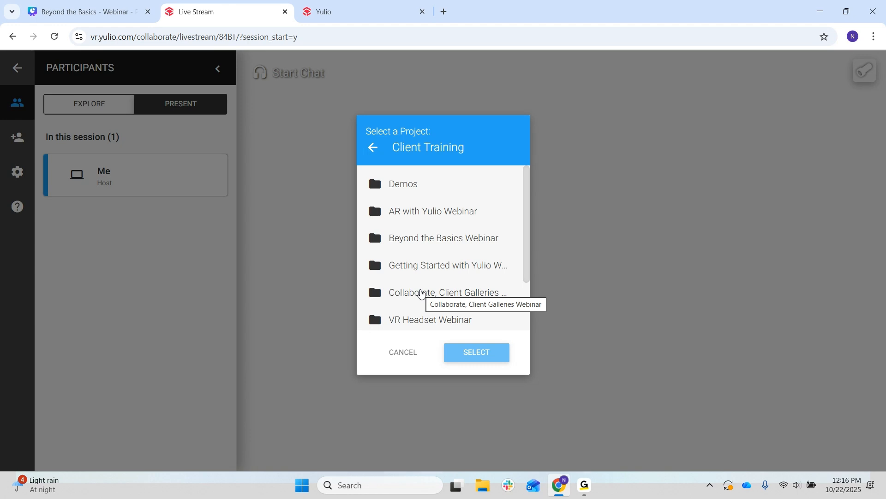
pyautogui.click(439, 240)
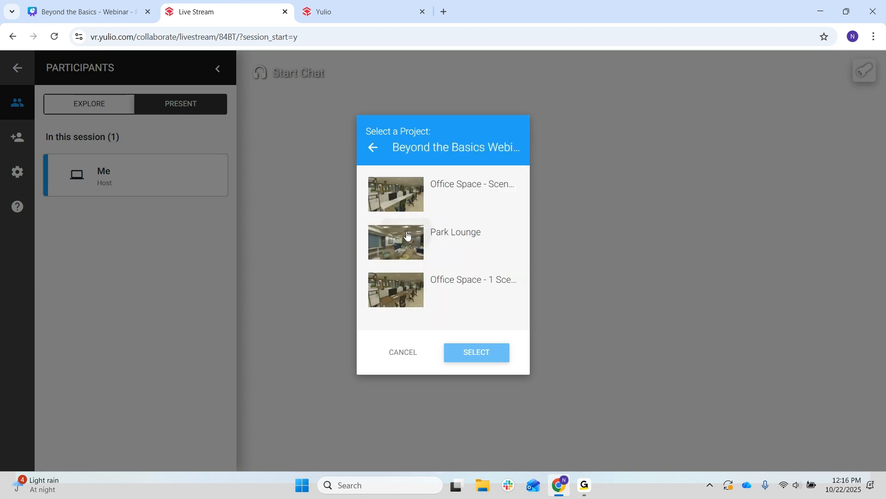
pyautogui.click(439, 240)
pyautogui.click(488, 355)
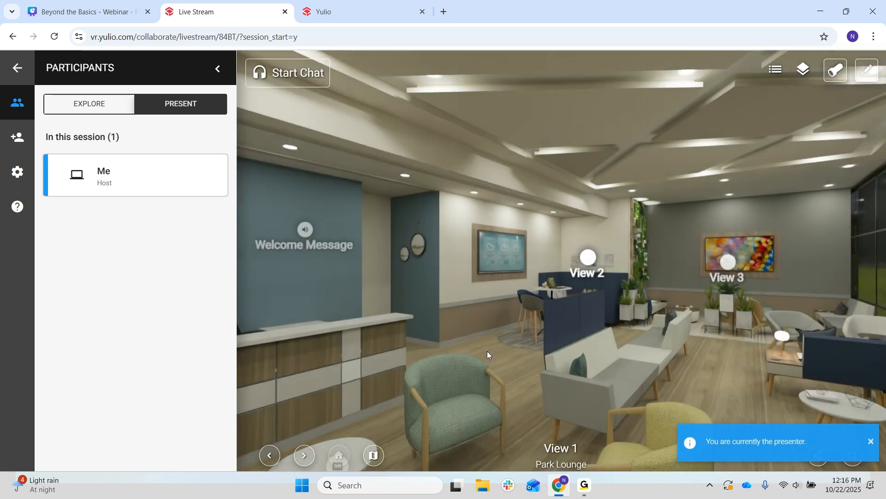
# Step: Draw a red X over the light sofa in View 1 with the markup pencil
pyautogui.moveTo(542, 331); pyautogui.dragTo(436, 339)
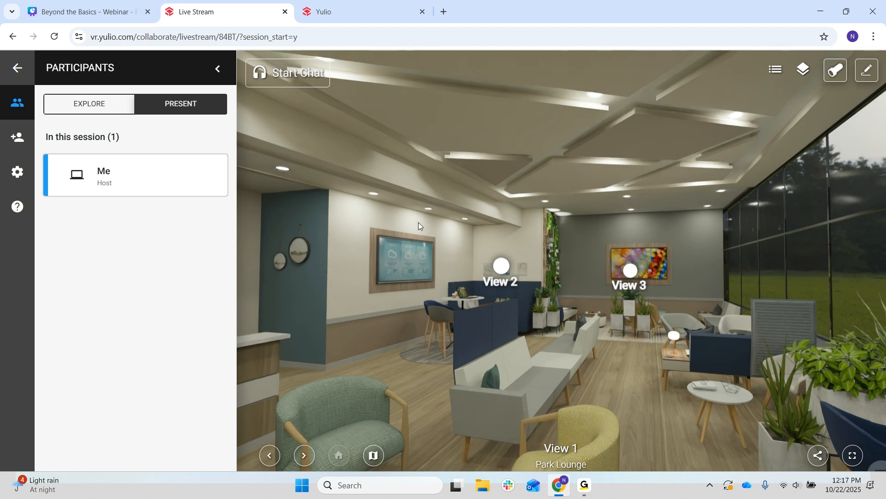
pyautogui.moveTo(418, 222); pyautogui.dragTo(418, 251)
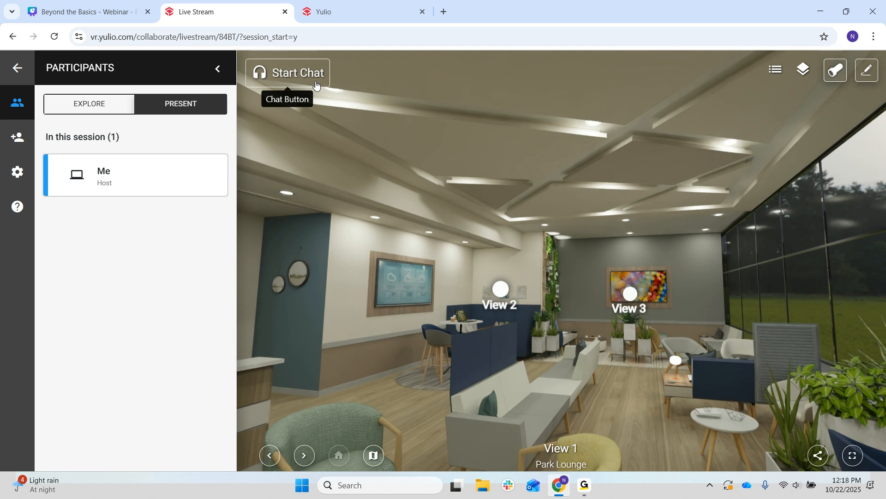
pyautogui.click(876, 74)
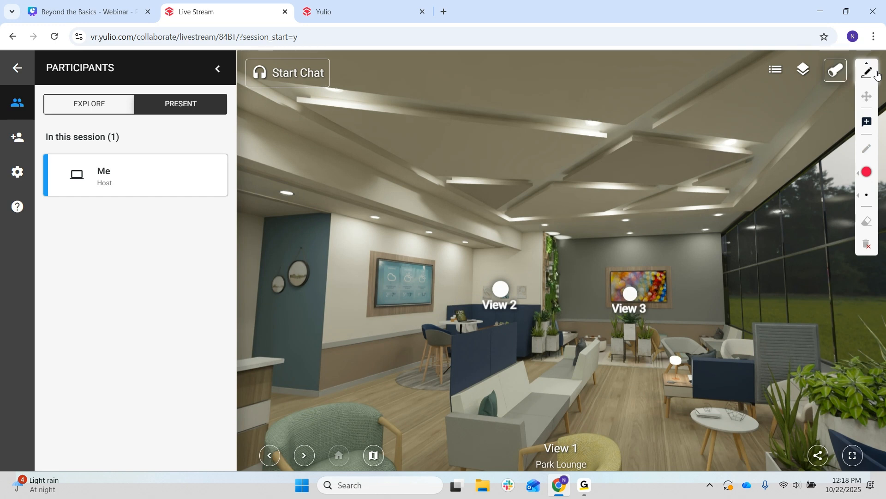
pyautogui.click(877, 74)
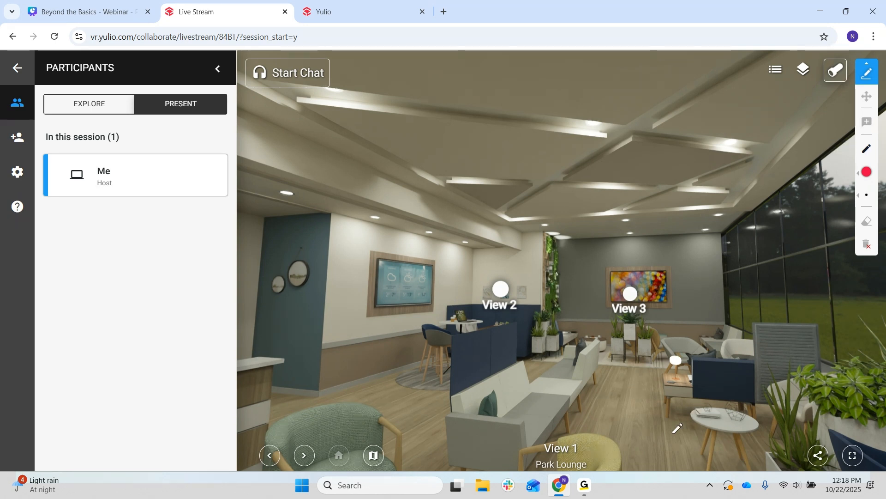
pyautogui.moveTo(486, 384); pyautogui.dragTo(530, 415)
pyautogui.moveTo(529, 376); pyautogui.dragTo(479, 422)
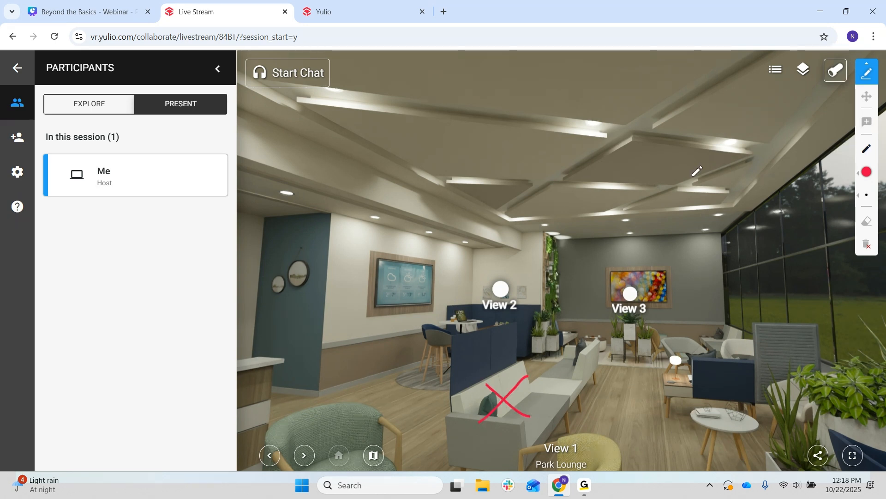
# Step: Add a comment reading "Change flooring" on the floor in View 1 and save it
pyautogui.click(869, 133)
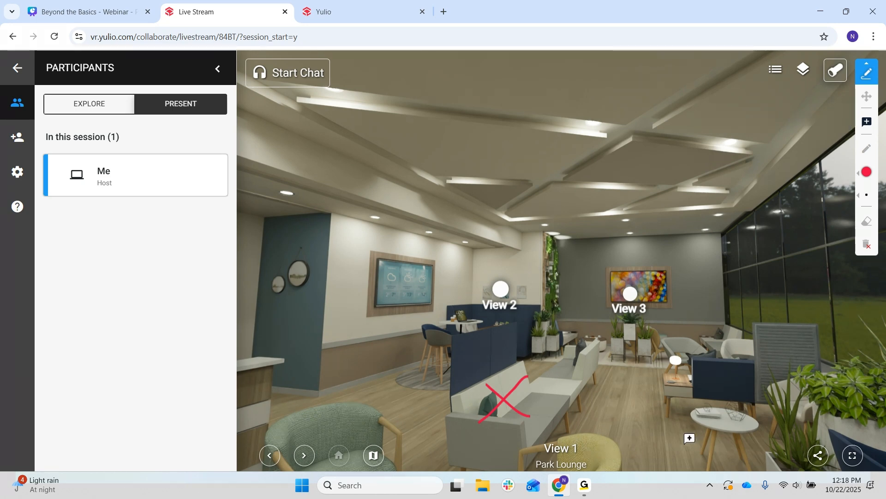
pyautogui.click(647, 373)
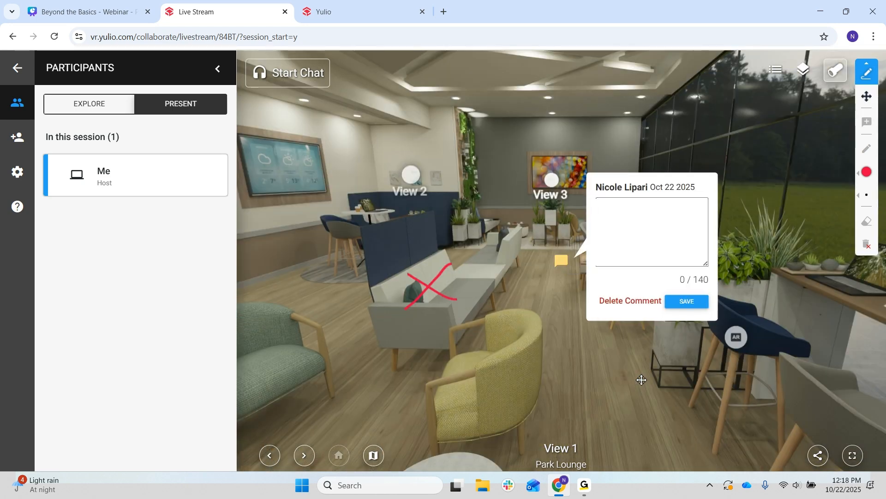
pyautogui.click(626, 249)
pyautogui.write('Change flooring')
pyautogui.click(679, 306)
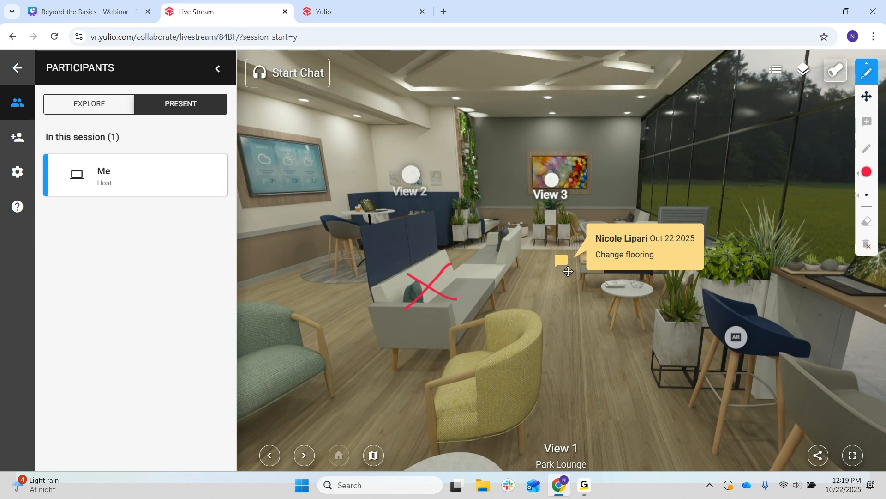
# Step: End the collaboration session for all participants and open the Park Lounge project from the projects page
pyautogui.click(17, 68)
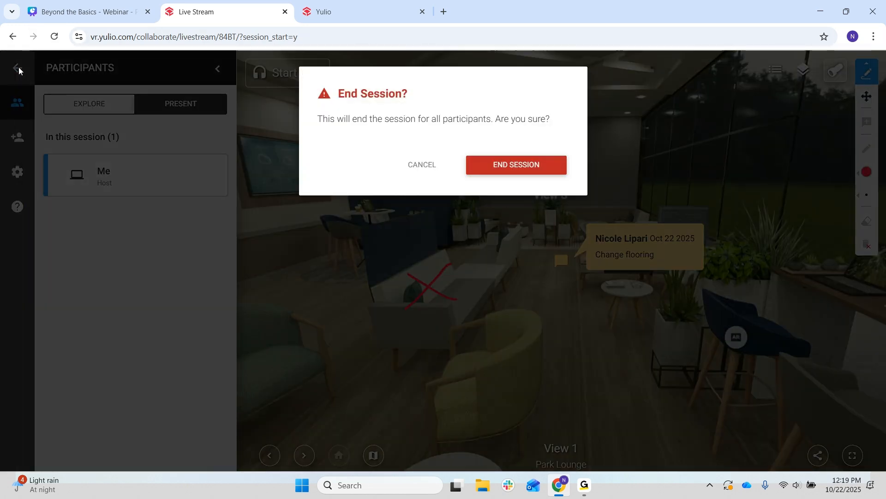
pyautogui.click(494, 165)
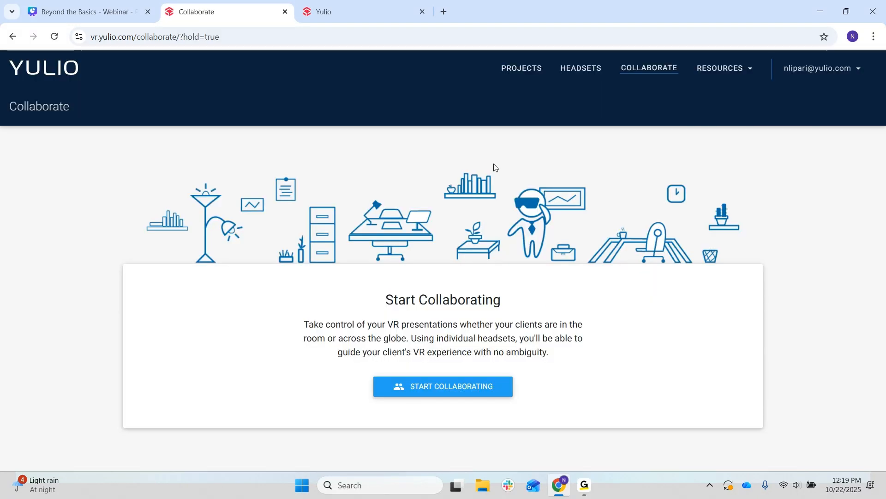
pyautogui.click(514, 75)
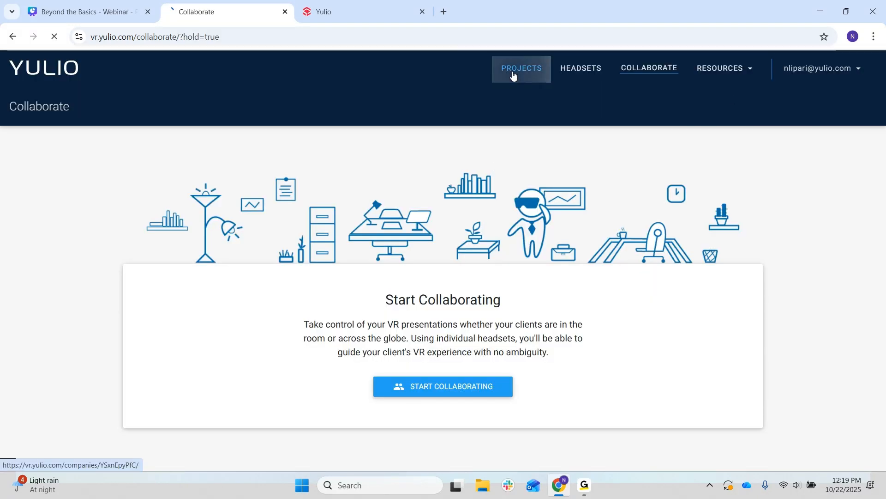
pyautogui.click(229, 261)
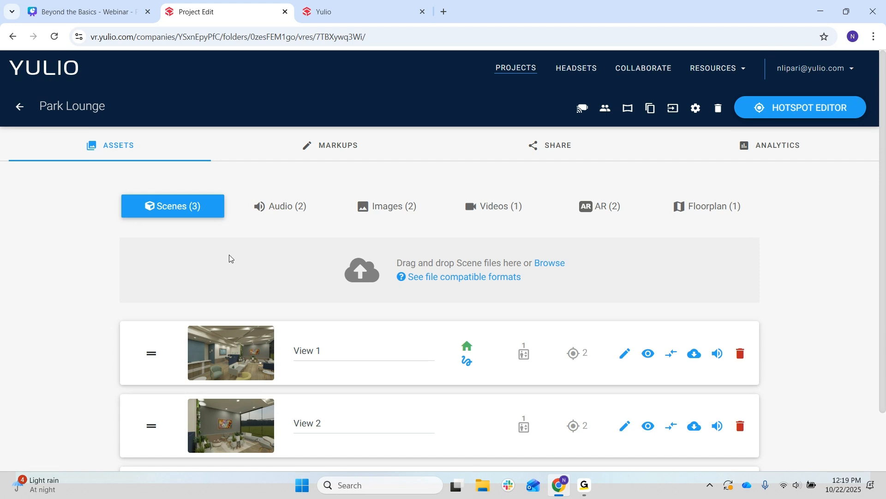
# Step: Review the project's saved markups in View 1 and locate the "Change flooring" comment
pyautogui.click(347, 158)
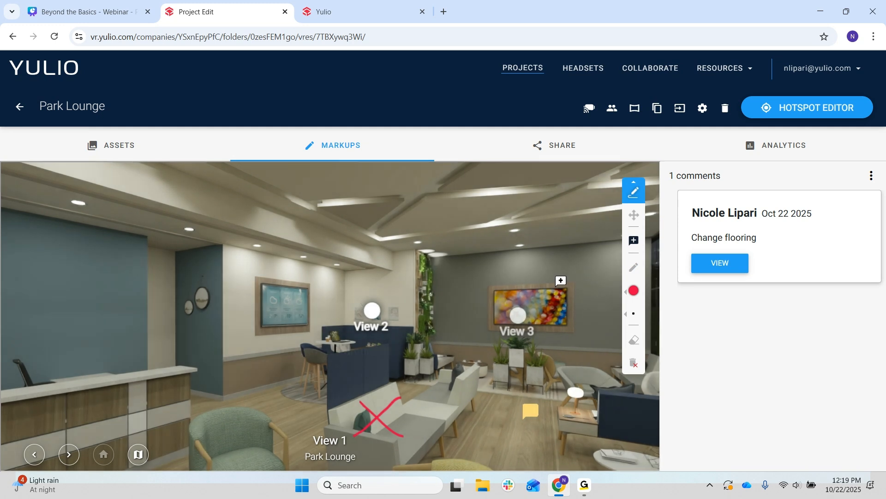
pyautogui.moveTo(544, 275); pyautogui.dragTo(476, 276)
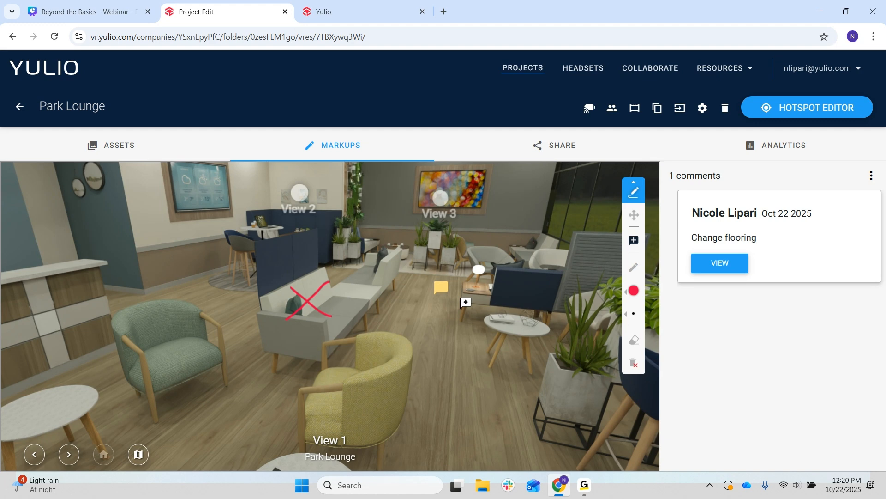
pyautogui.moveTo(445, 330); pyautogui.dragTo(369, 360)
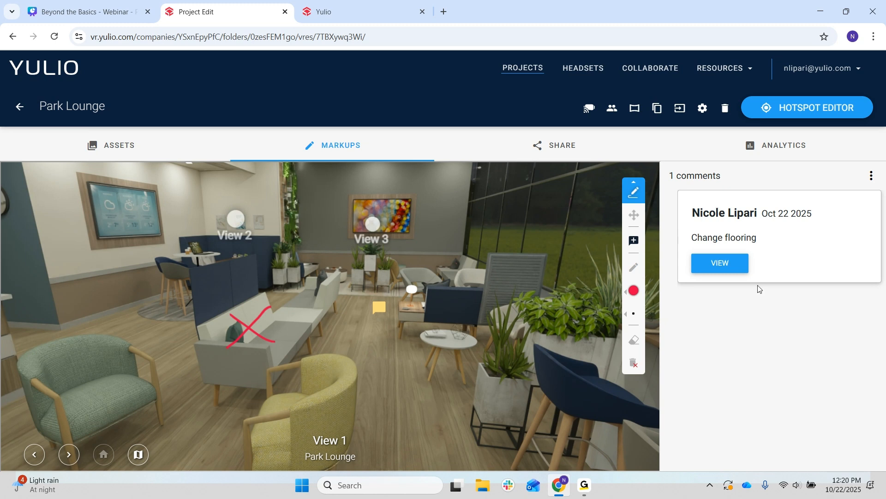
pyautogui.click(736, 267)
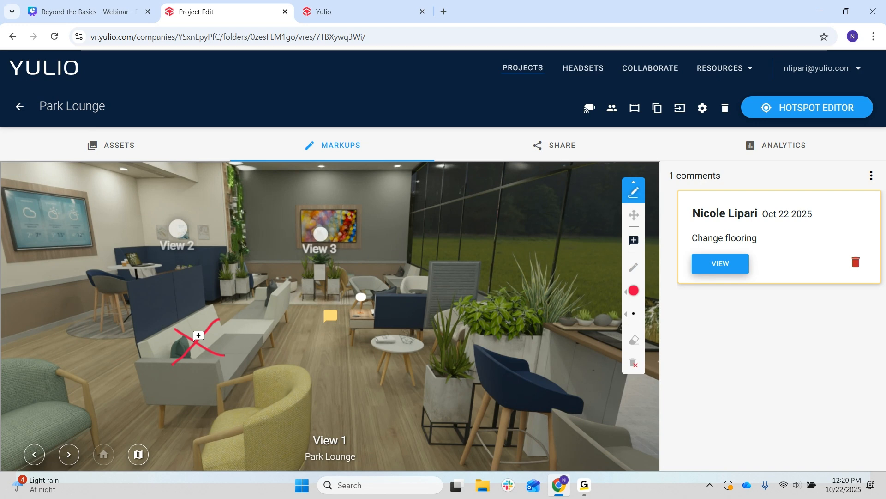
pyautogui.click(329, 301)
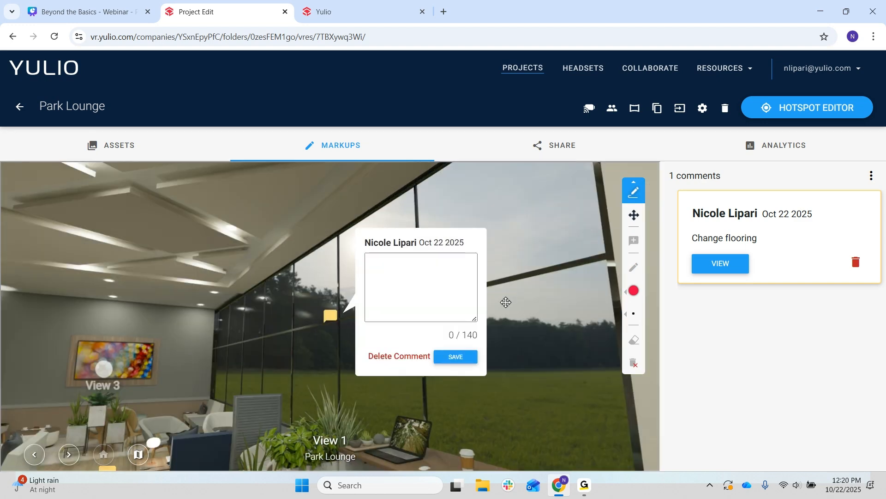
pyautogui.click(400, 357)
pyautogui.click(411, 274)
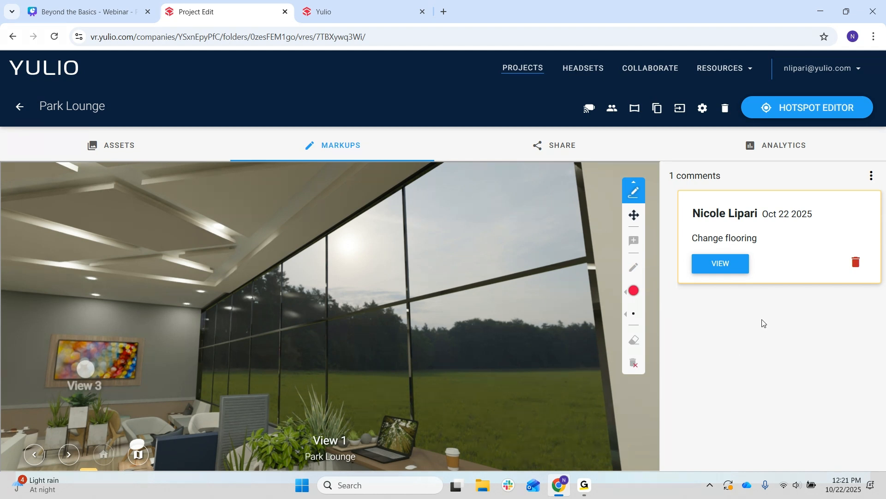
# Step: Turn off the markup tools and look around View 1 toward the window counter
pyautogui.click(634, 190)
pyautogui.moveTo(502, 347); pyautogui.dragTo(583, 197)
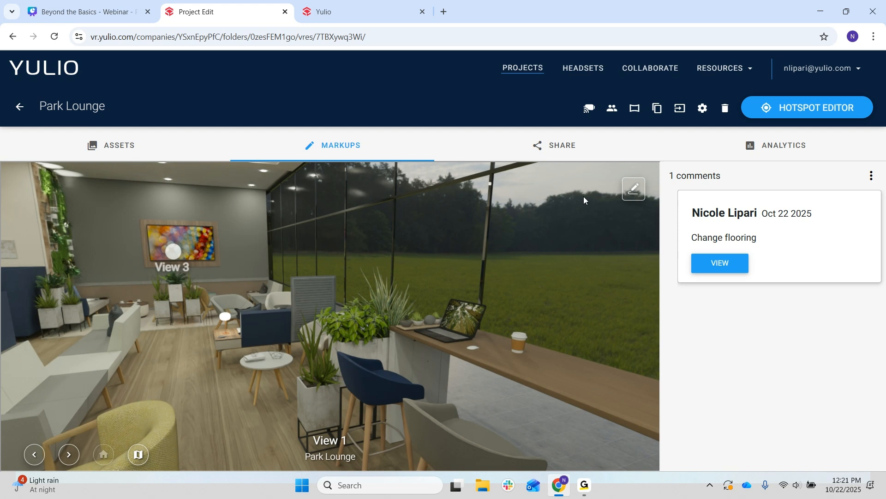
# Step: Open the Park Lounge analytics and review the VR viewer sessions with their filter options
pyautogui.click(798, 148)
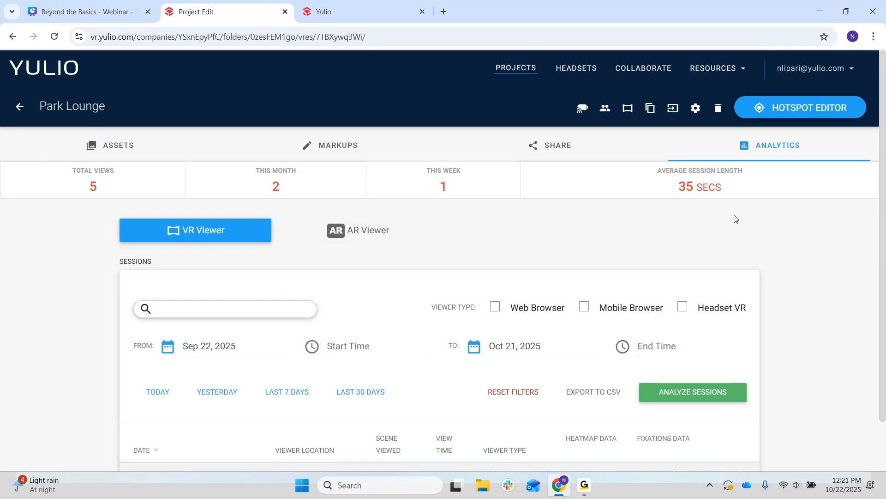
pyautogui.scroll(-1, 546, 322)
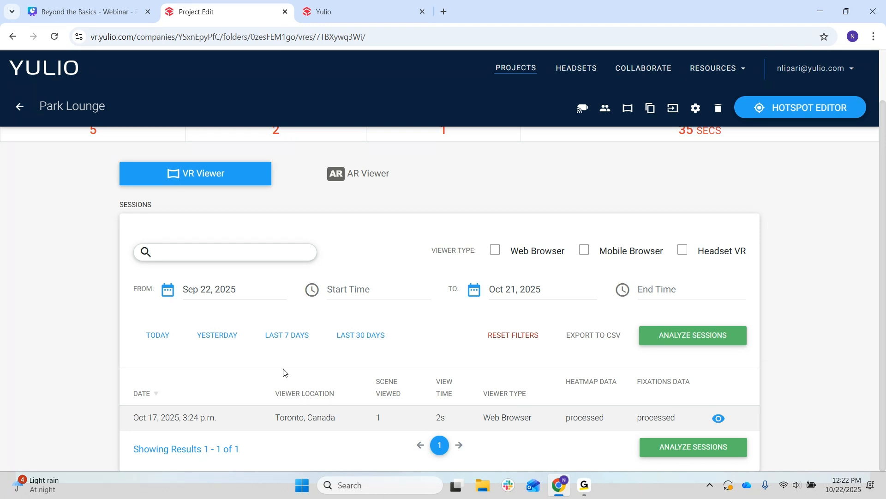
pyautogui.scroll(1, 412, 297)
pyautogui.scroll(-1, 315, 326)
# Step: Review the VR viewer sessions from Jul 1, 2025 onward and reset the filters
pyautogui.click(234, 294)
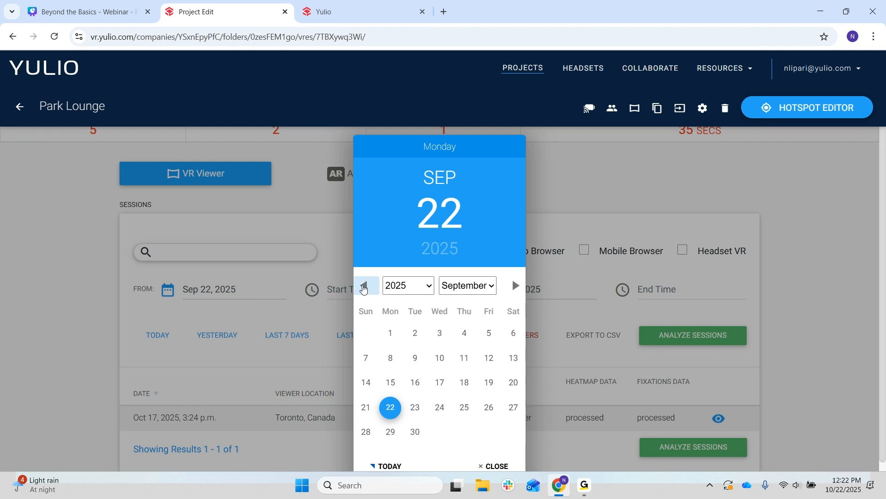
pyautogui.click(367, 286)
pyautogui.click(364, 285)
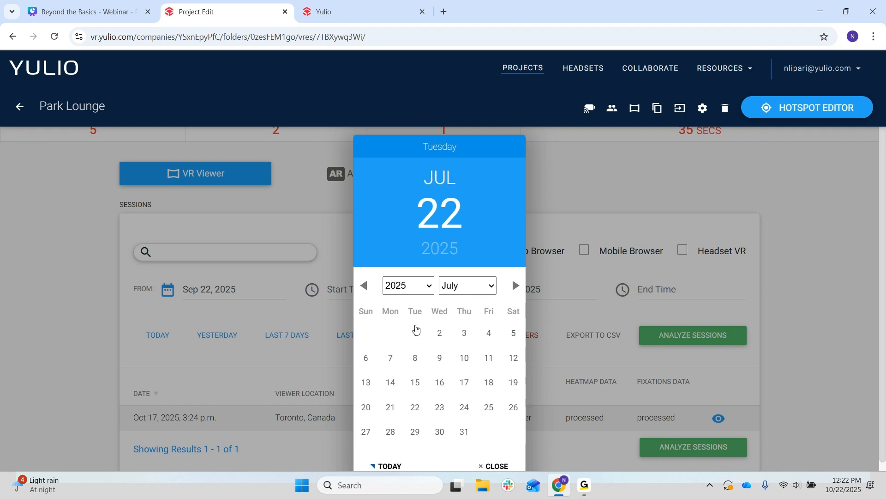
pyautogui.click(415, 332)
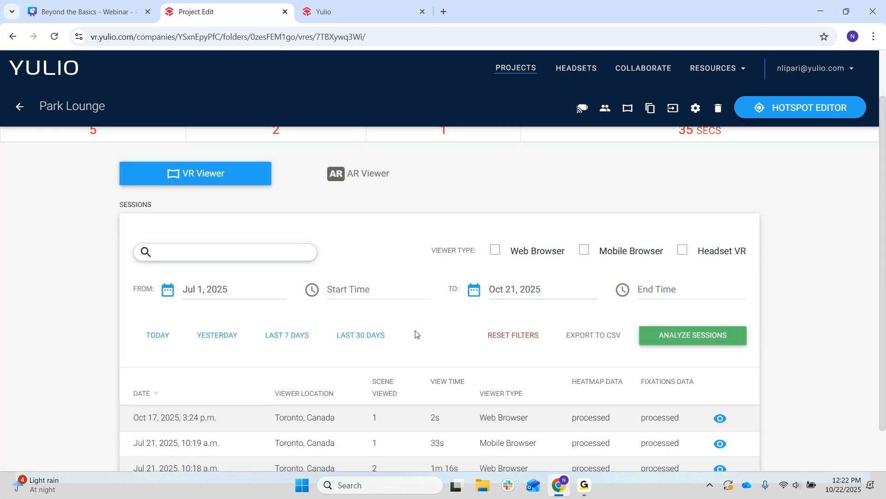
pyautogui.scroll(-1, 417, 334)
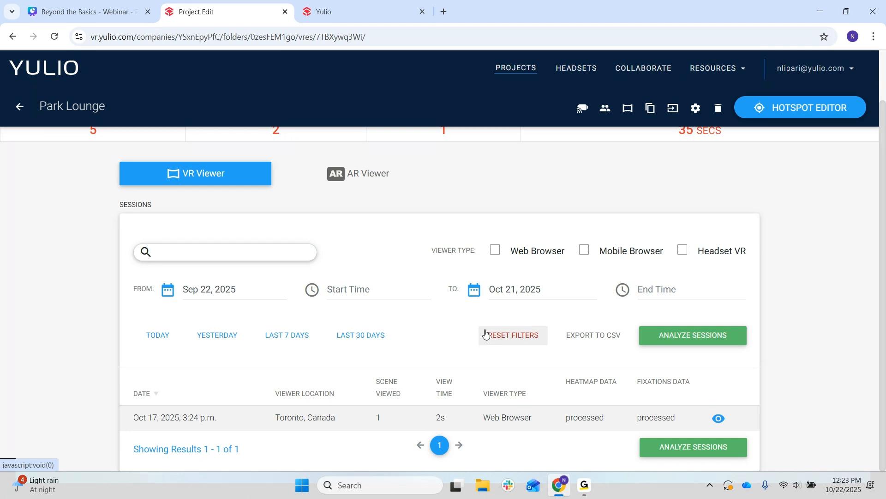
# Step: Open the Project Traffic Report from the site's resources and examine its filters and listed sessions
pyautogui.click(741, 70)
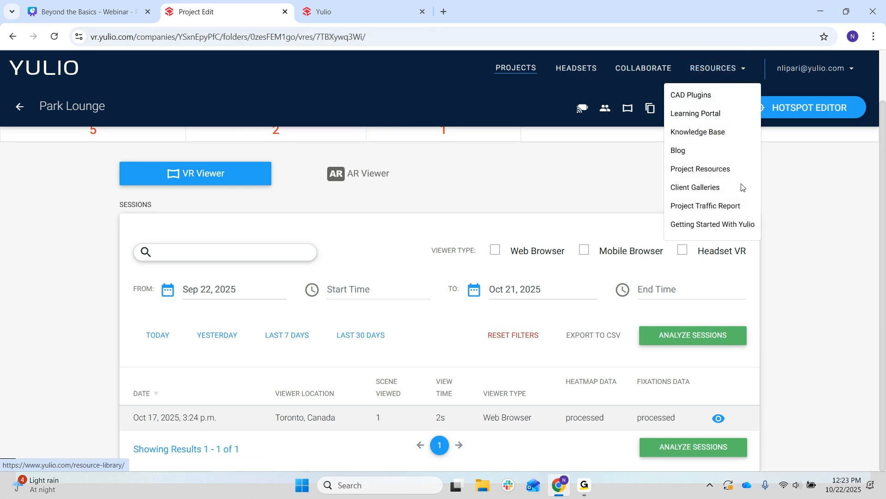
pyautogui.click(742, 208)
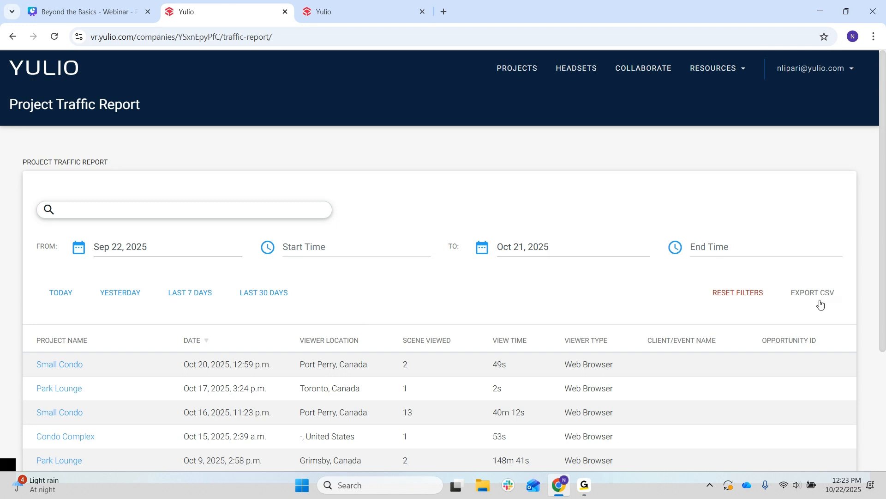
pyautogui.scroll(-1, 397, 275)
pyautogui.scroll(1, 397, 276)
# Step: Switch to the Canva presentation, present it full screen, and advance to the Thanks for Joining slide
pyautogui.click(88, 12)
pyautogui.click(854, 459)
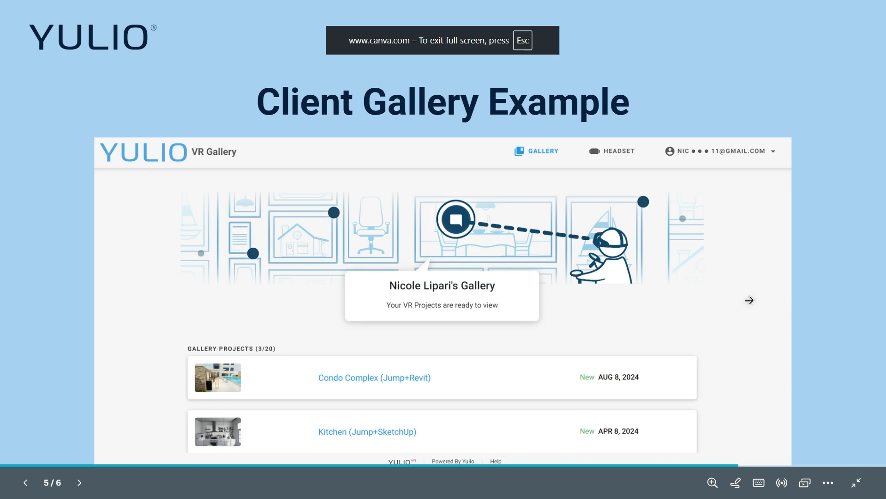
pyautogui.click(748, 300)
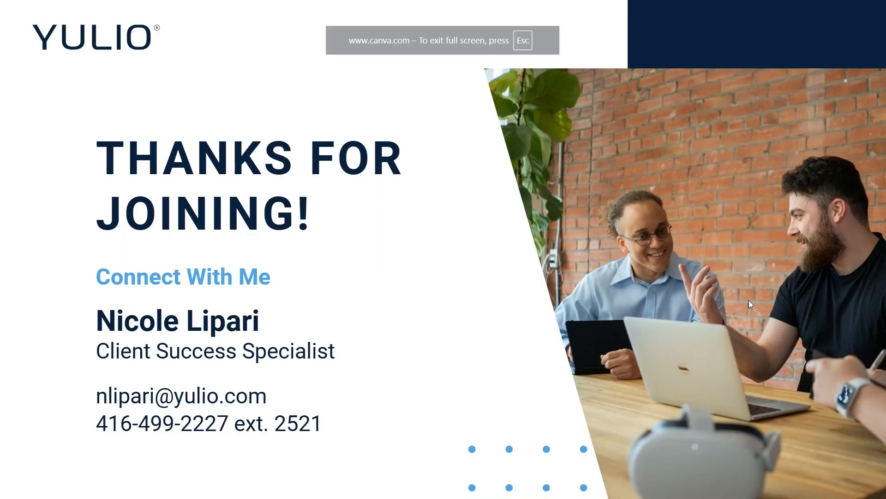